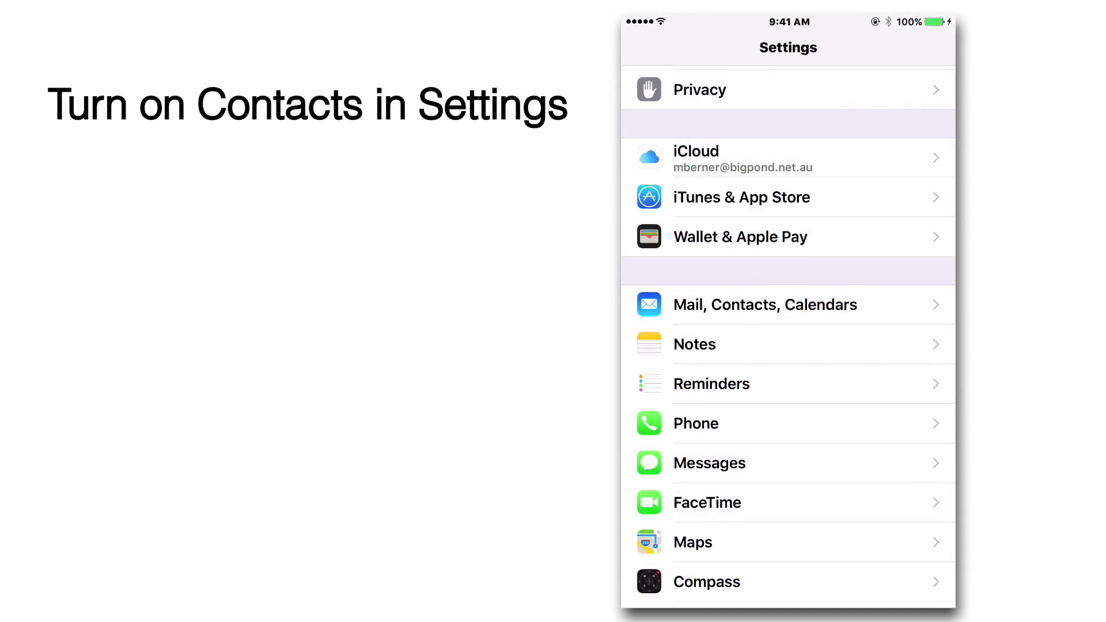
- Switch on the Contacts toggle on the iPhone's iCloud settings page
click(743, 158)
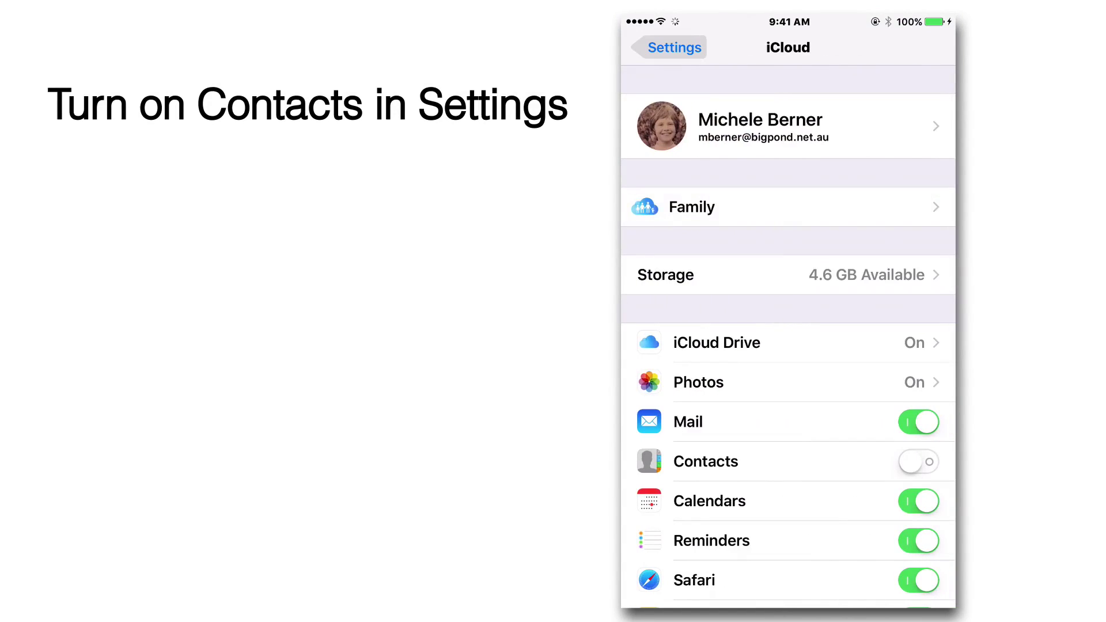
click(919, 461)
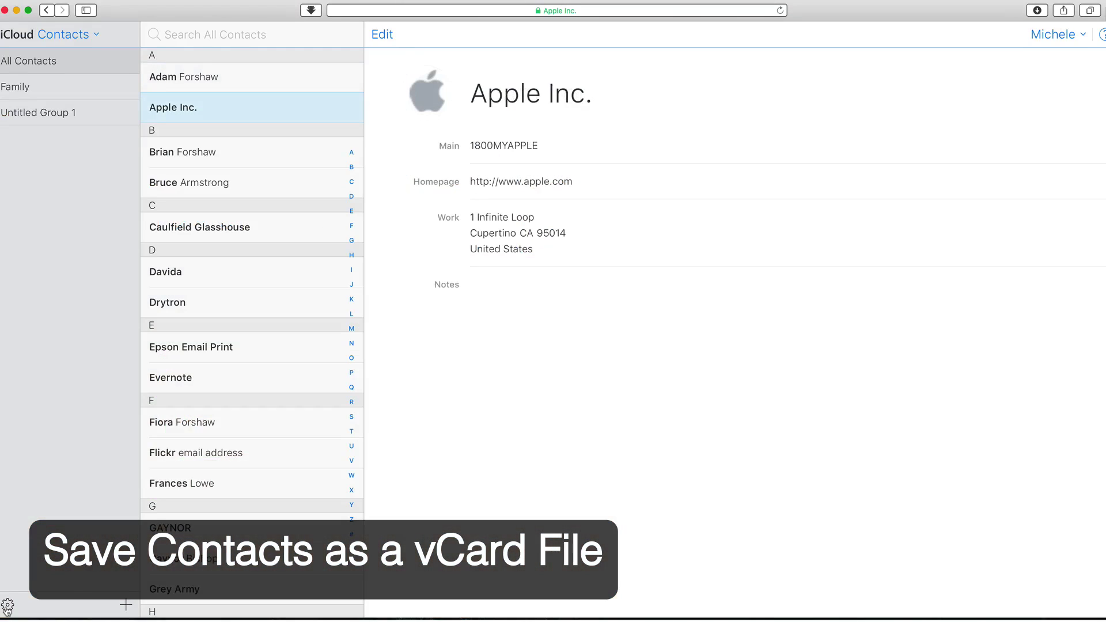
- Export the Apple Inc. card as a vCard and import it into Mac Contacts
click(8, 606)
click(7, 606)
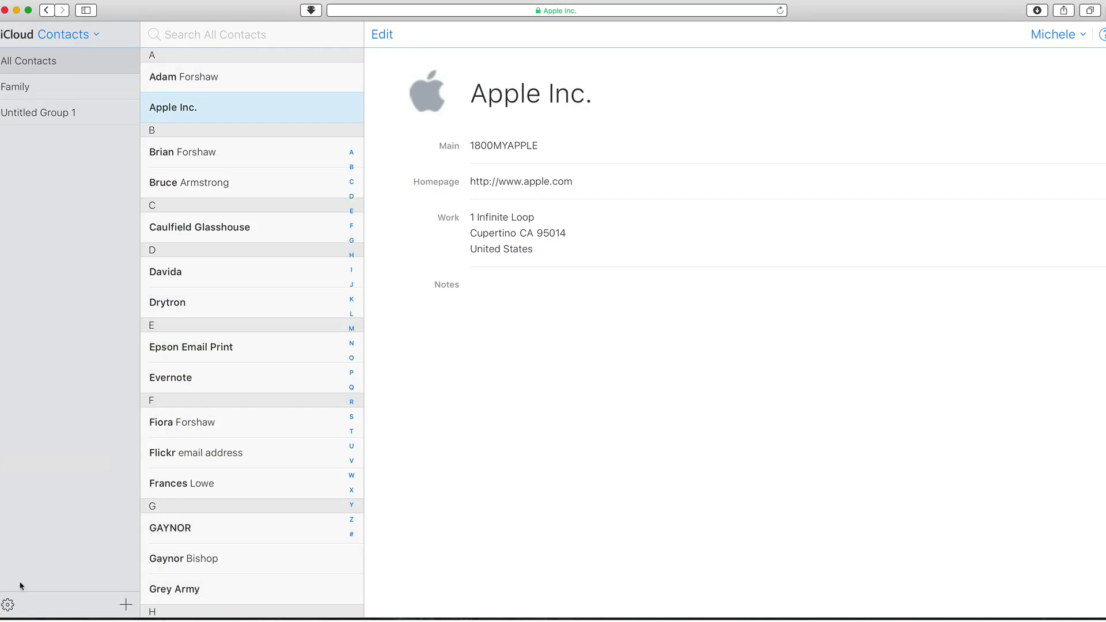
click(8, 605)
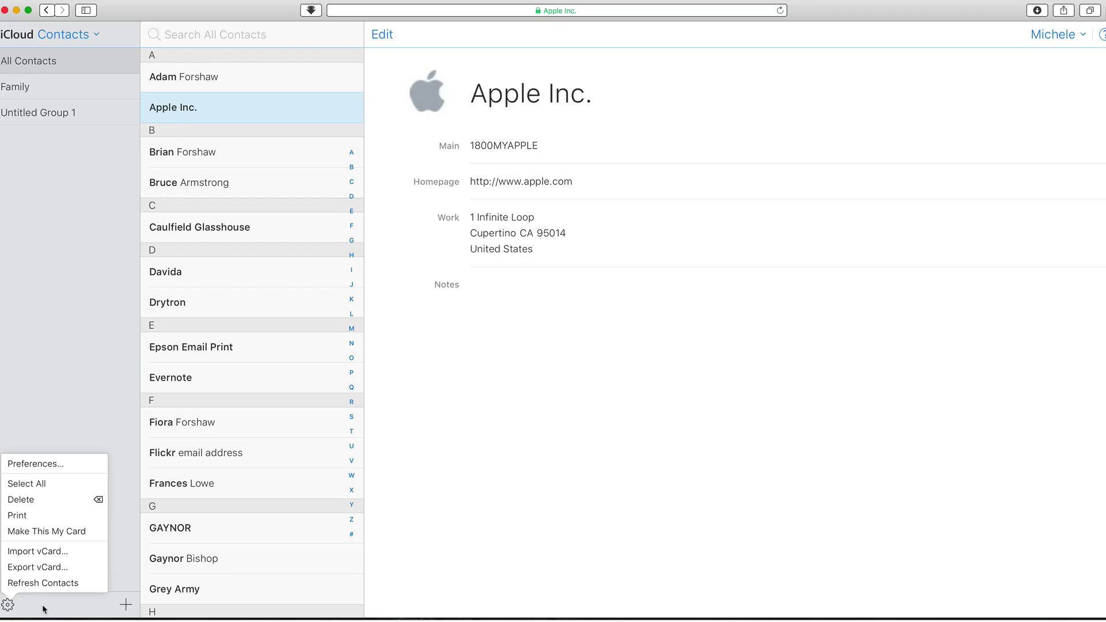
click(42, 569)
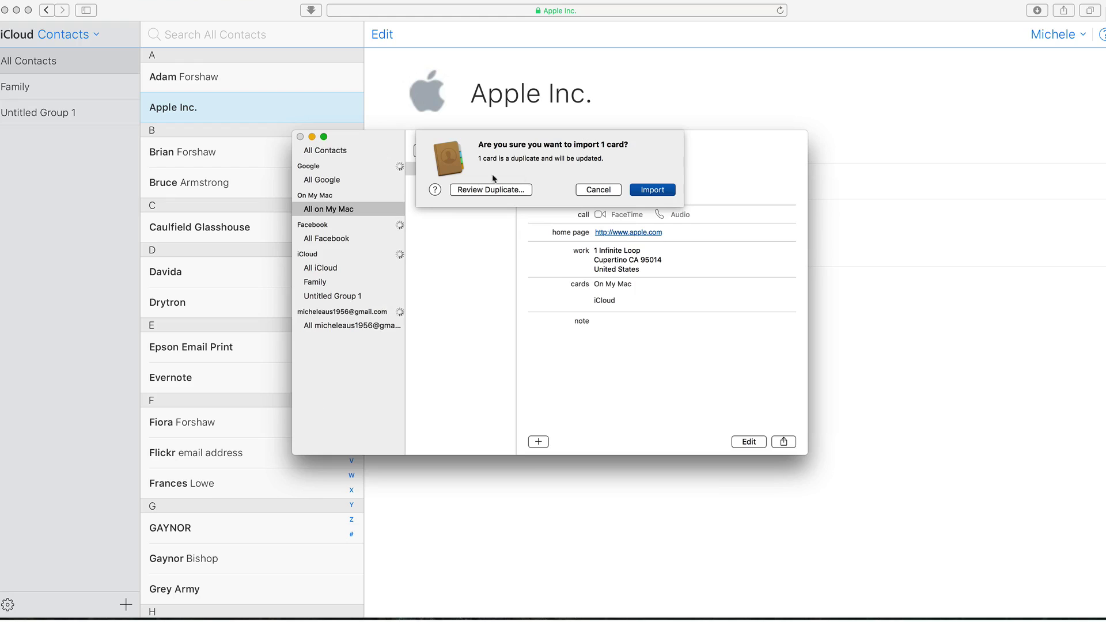
click(589, 190)
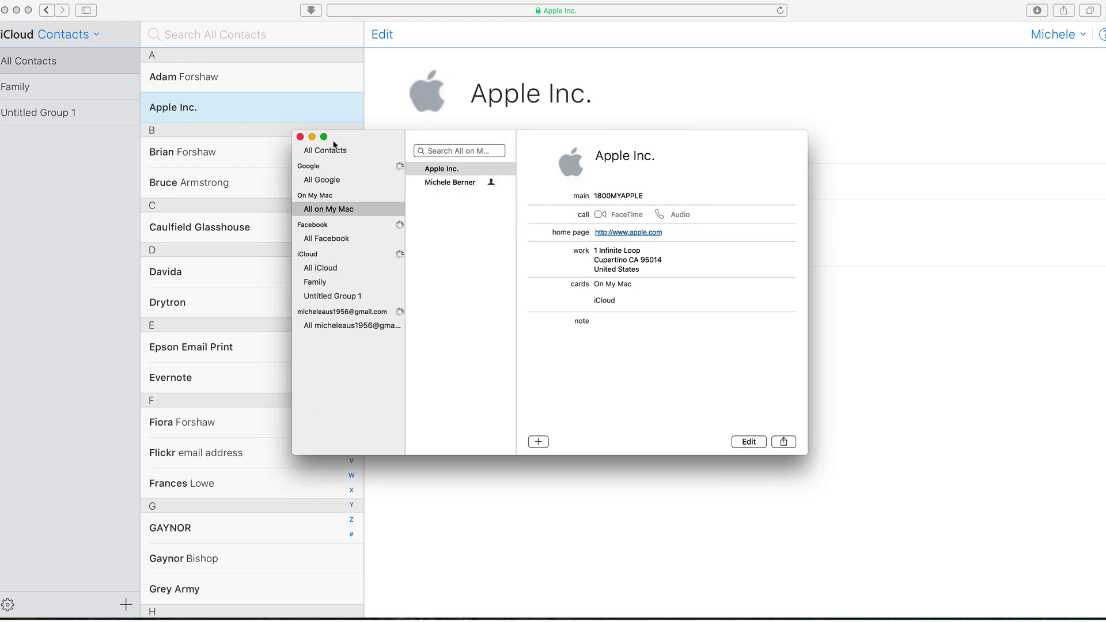
click(301, 138)
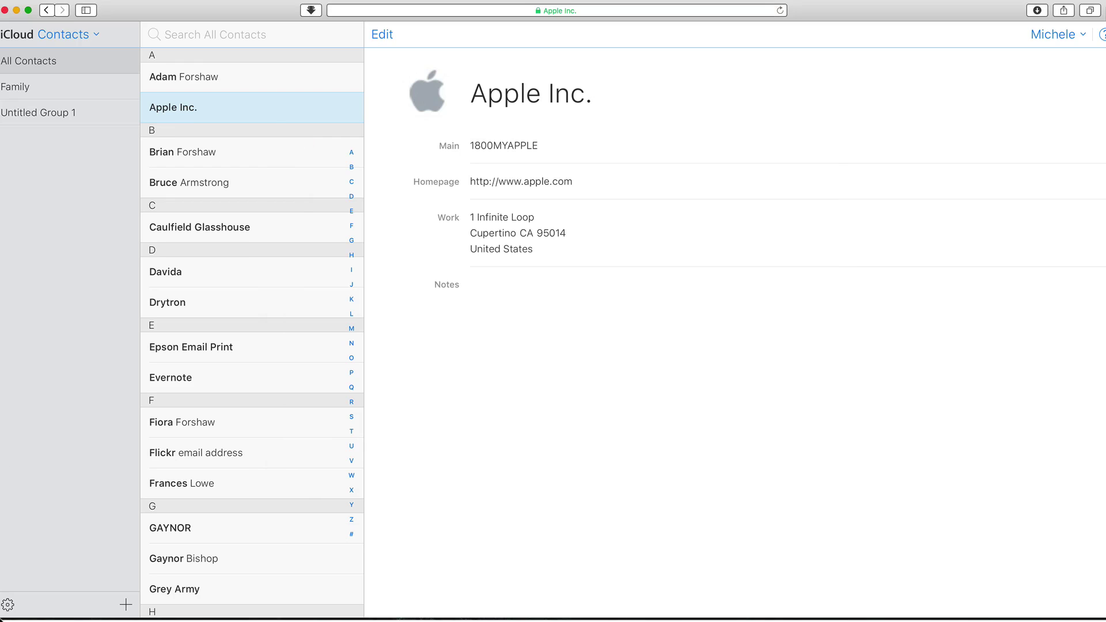
- Select all 42 contacts, export them as one vCard, and import it into Mac Contacts
click(8, 605)
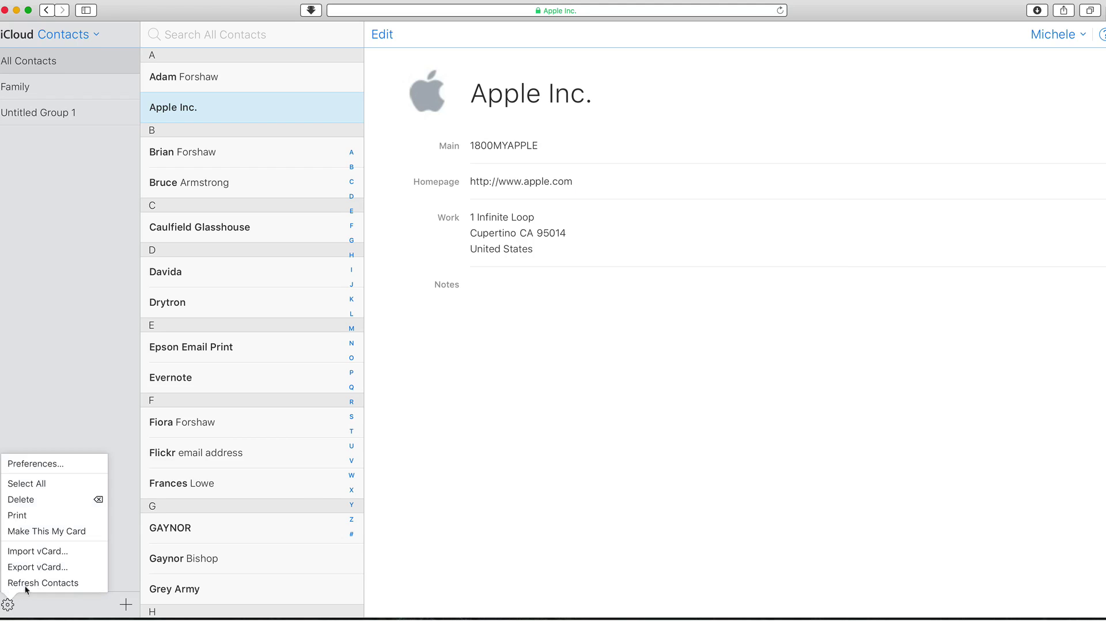
click(31, 485)
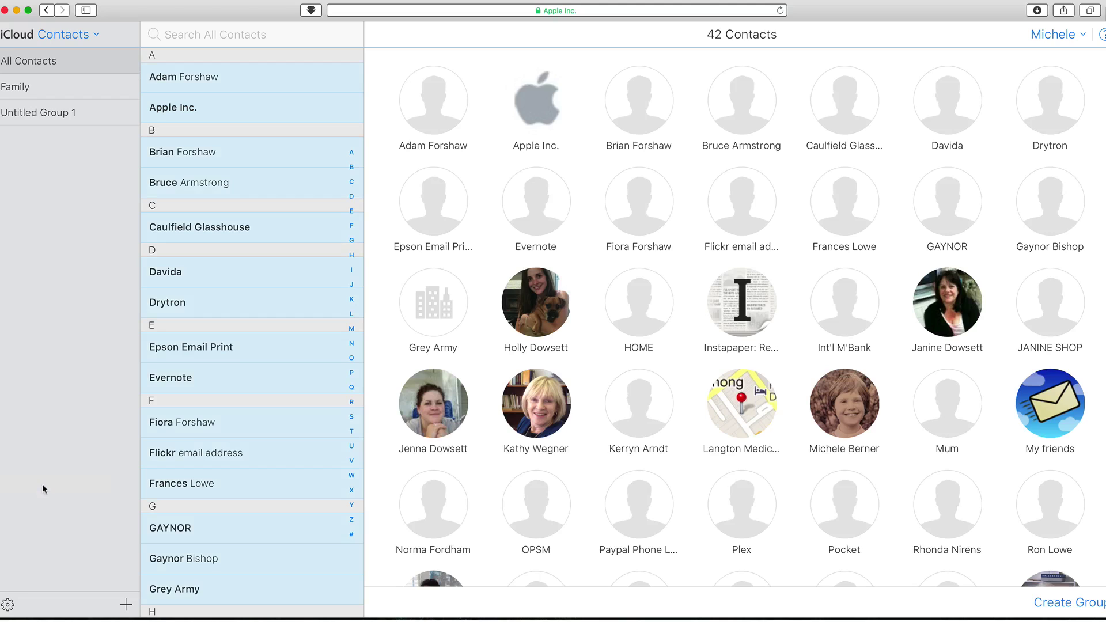
click(8, 605)
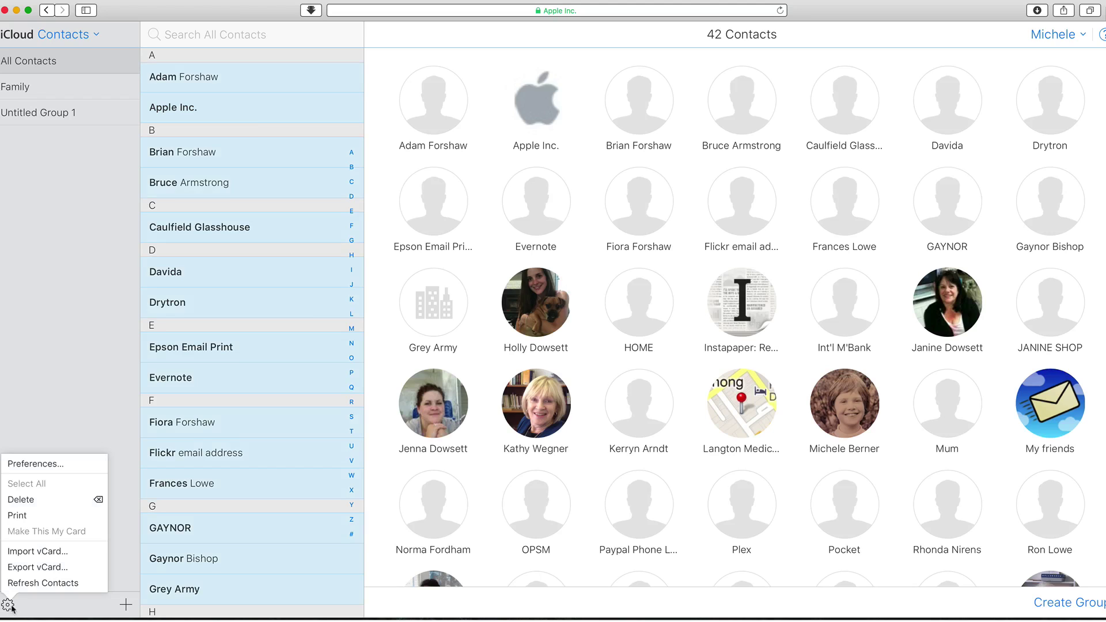
click(30, 569)
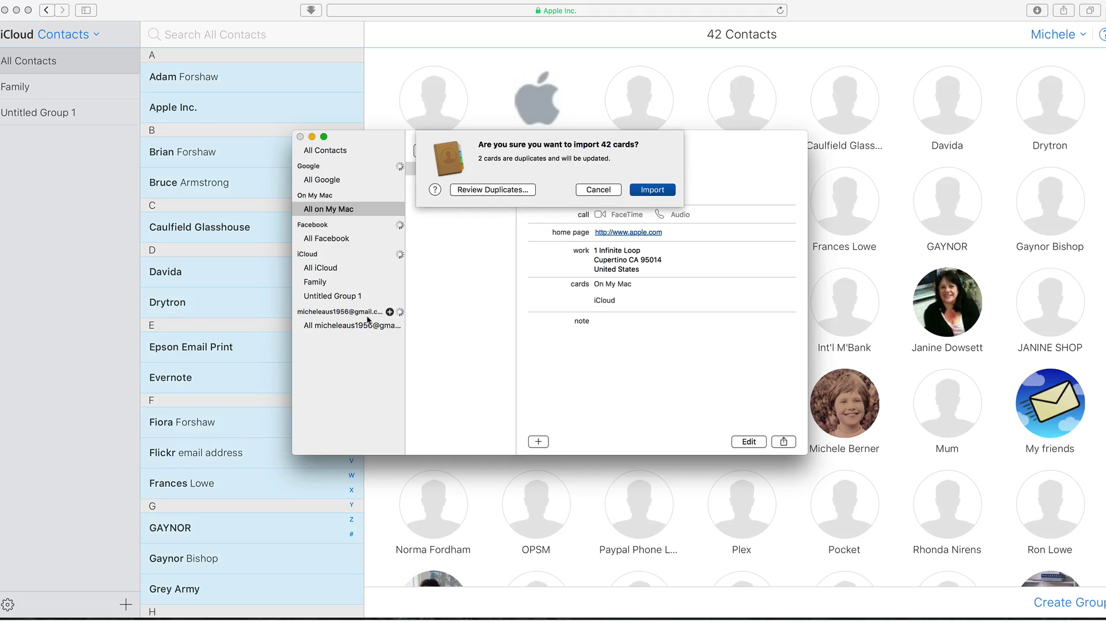
click(597, 190)
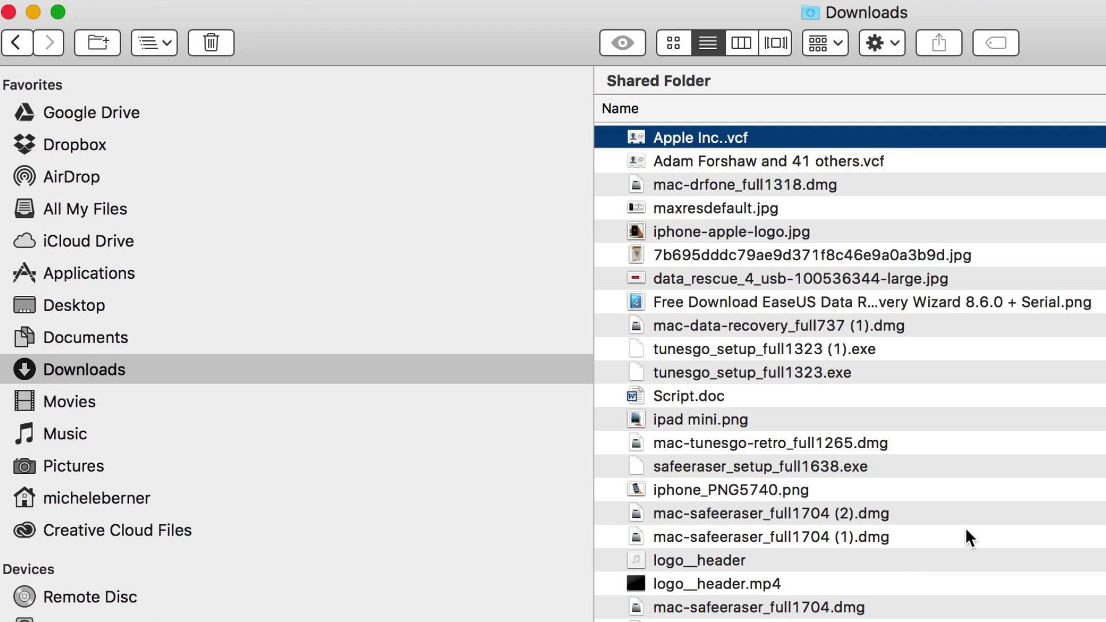
click(966, 530)
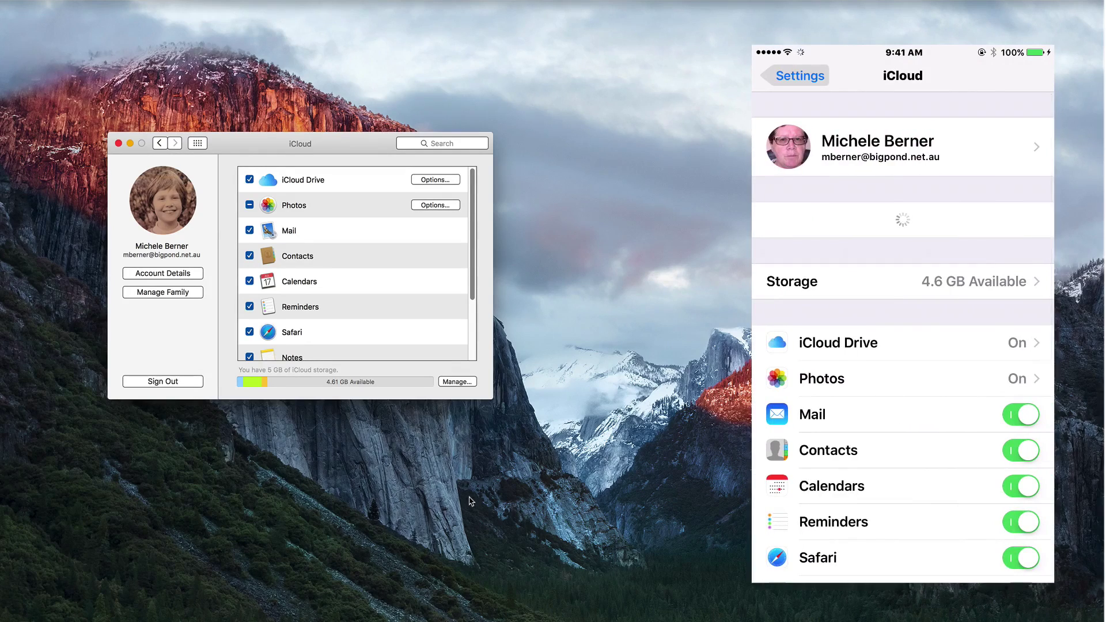
- Go to iCloud.com in the browser and launch the Contacts web app
click(173, 614)
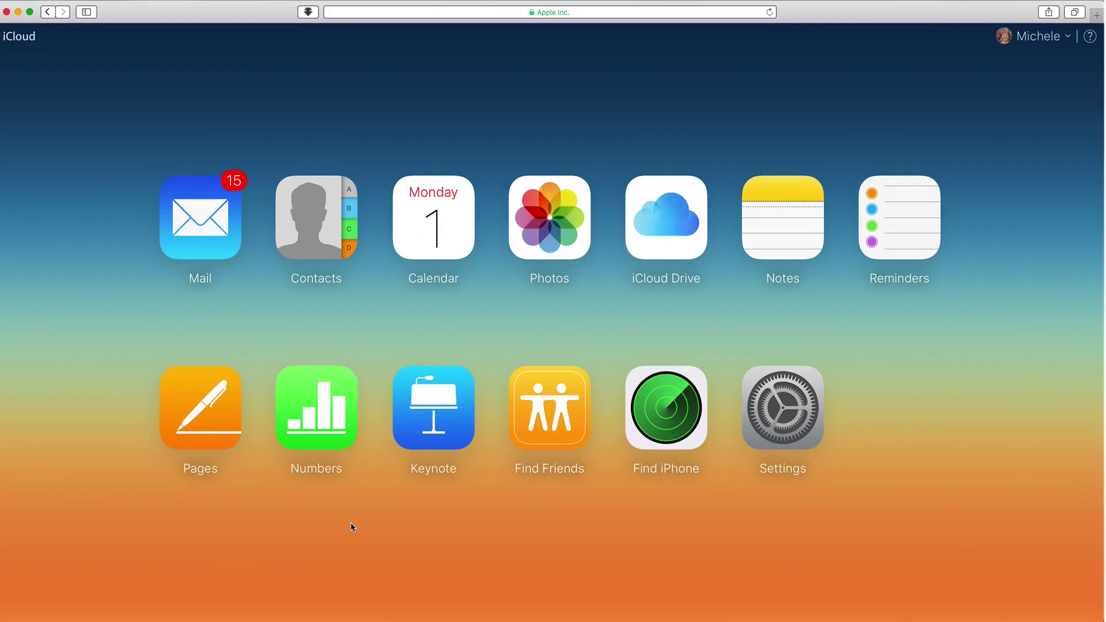
click(320, 225)
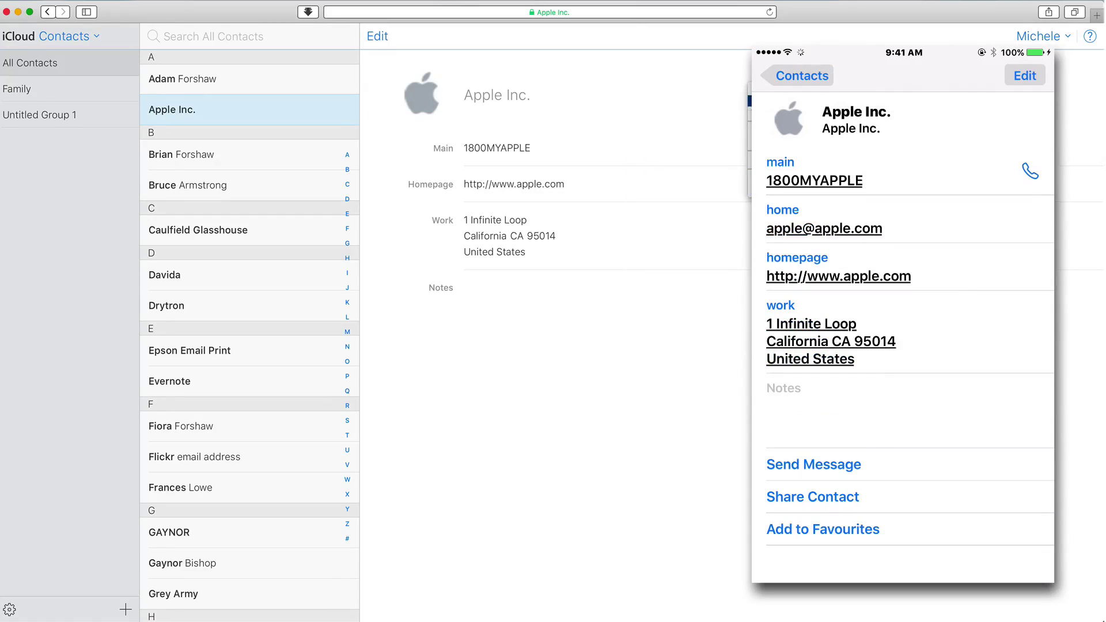
- Reload iCloud Contacts with Cmd+R to show the iPhone's home email edit
key(super+r)
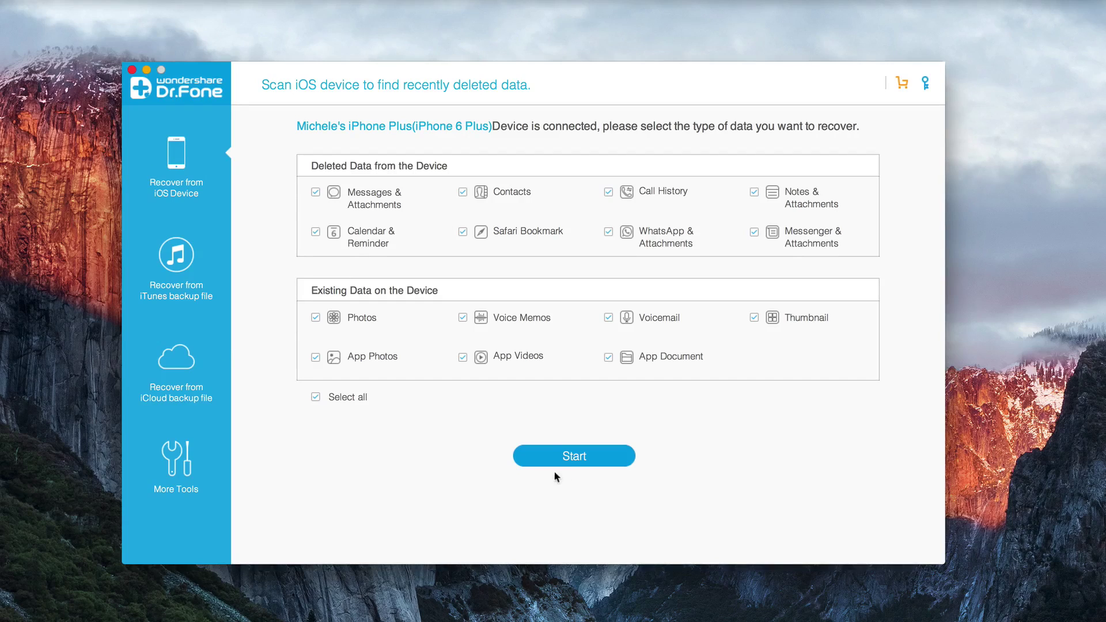
- Scan the iPhone and tick three contacts in Dr.Fone's Contacts list for export
click(572, 458)
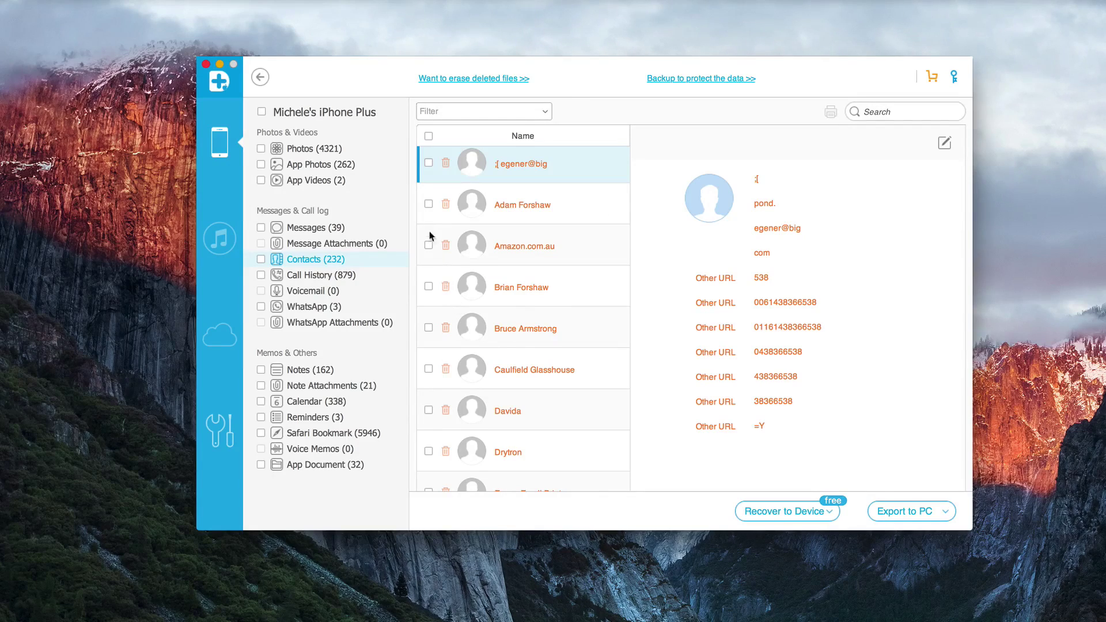
click(428, 205)
scroll(470, 247, down, 5)
scroll(470, 251, down, 6)
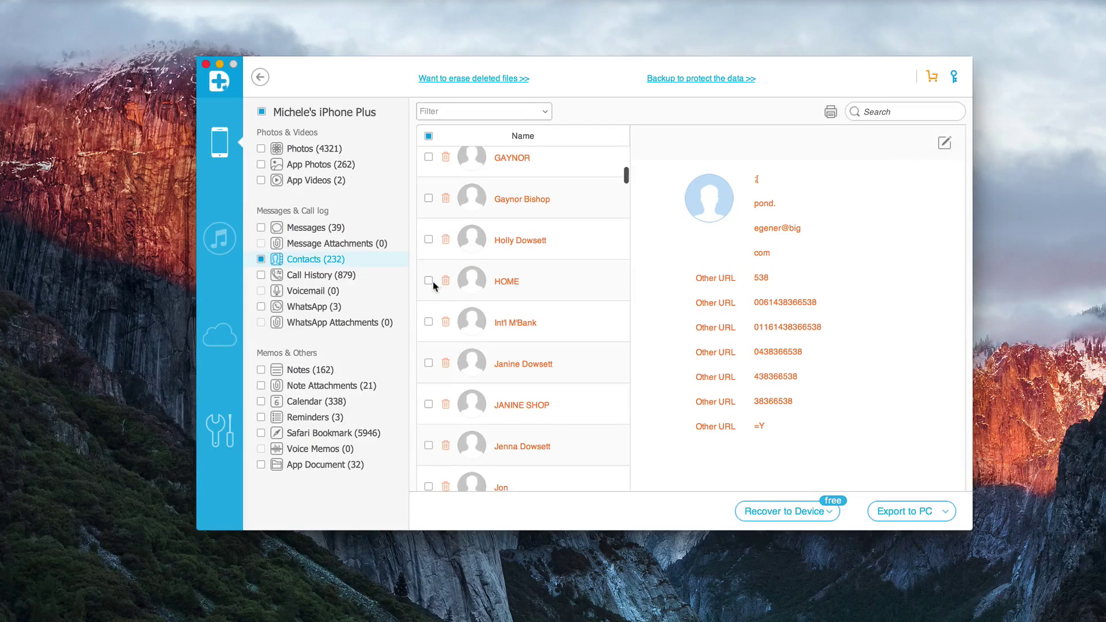
click(429, 240)
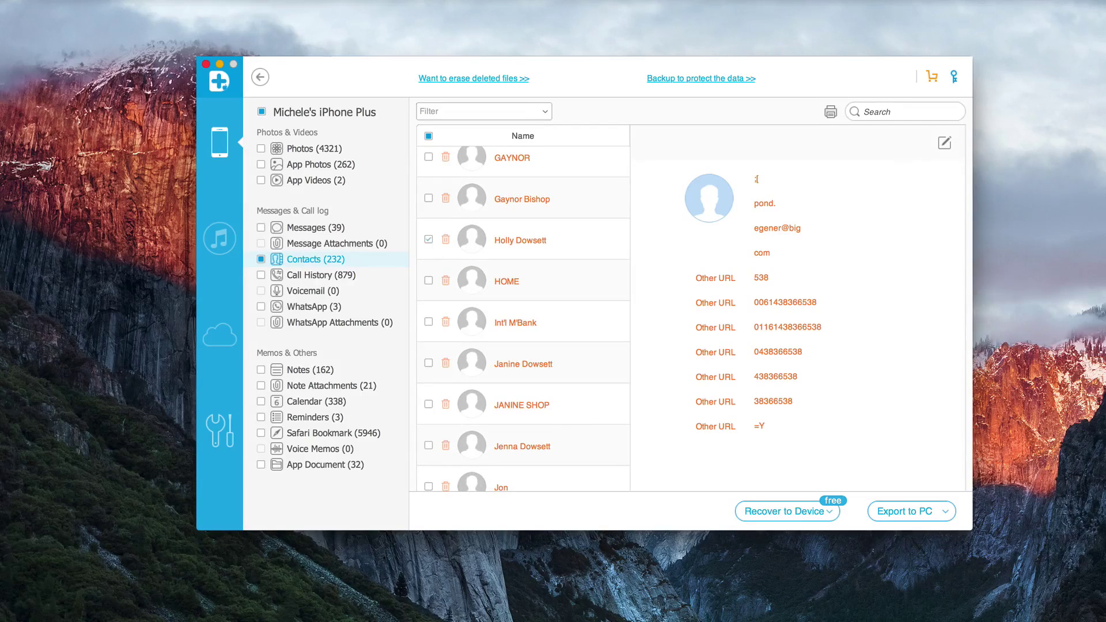
click(429, 197)
scroll(546, 391, down, 3)
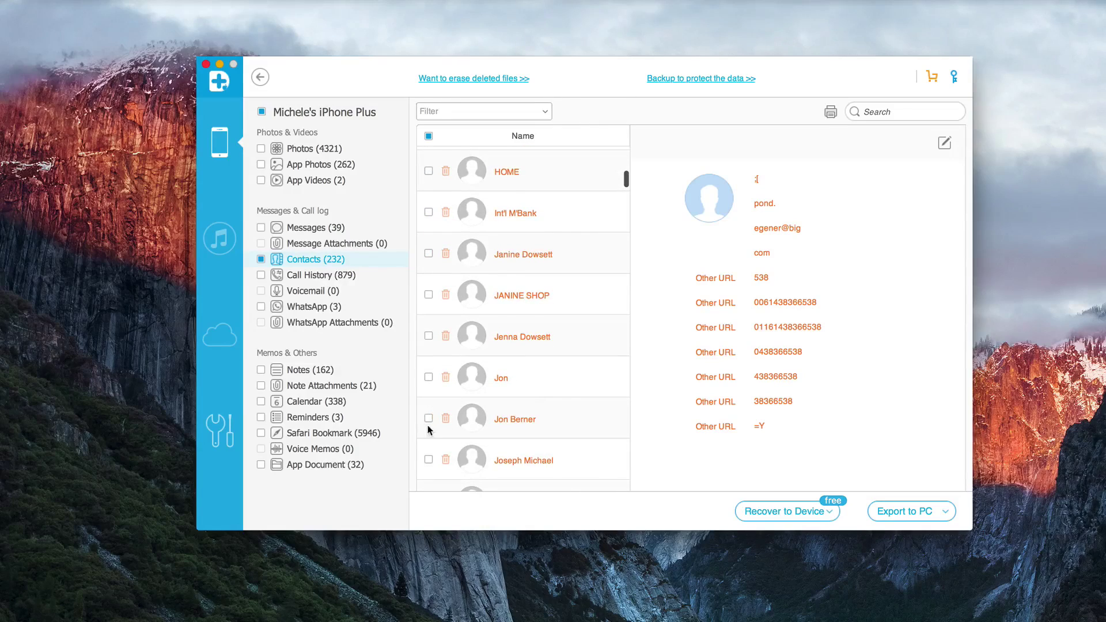
scroll(438, 427, down, 20)
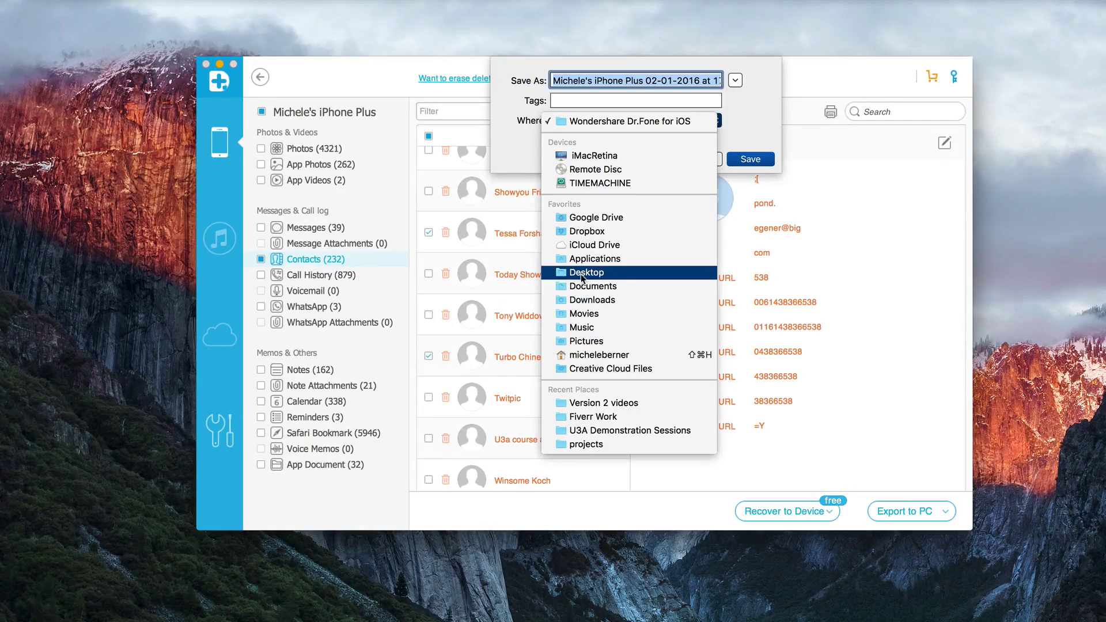
- Save the ticked contacts' export to the Desktop
click(581, 274)
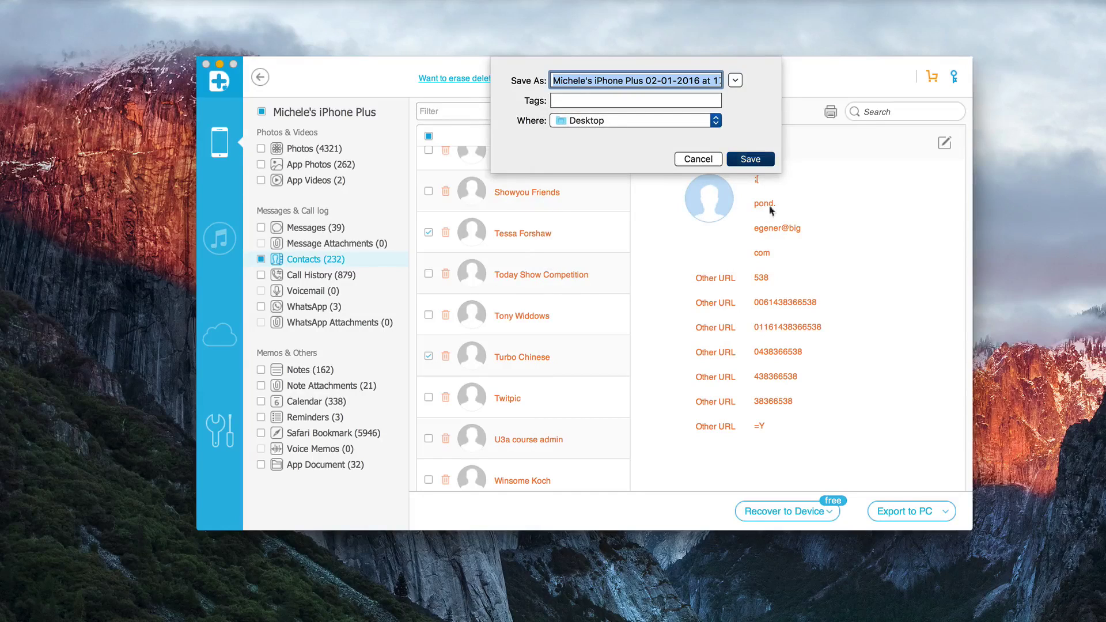
key(Return)
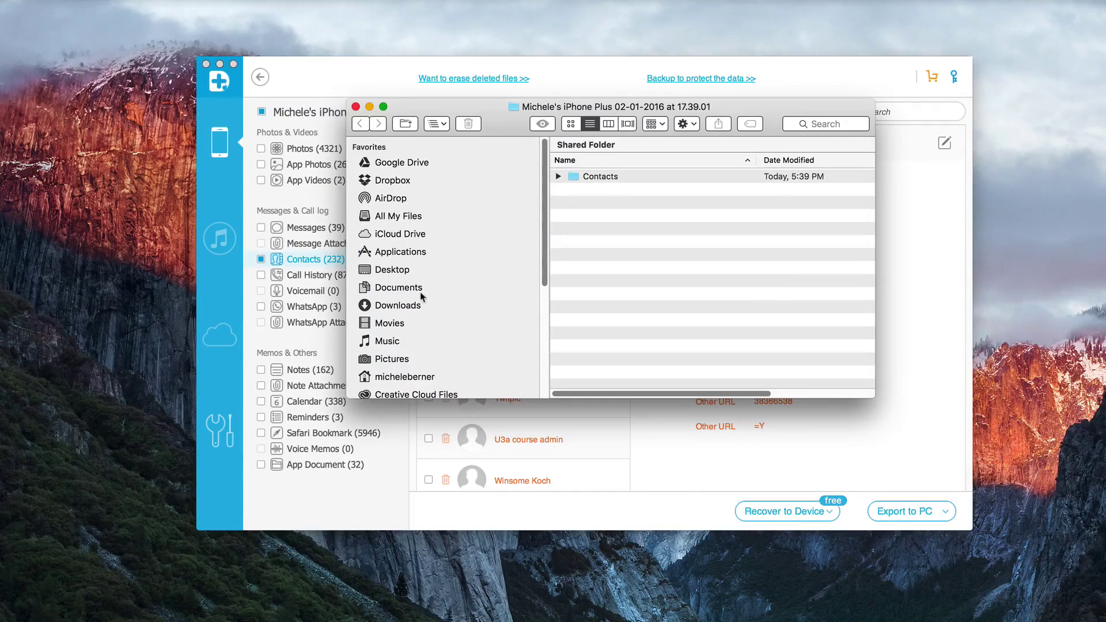
- Expand the export's Contacts folder and its HTML subfolder in Finder
click(558, 176)
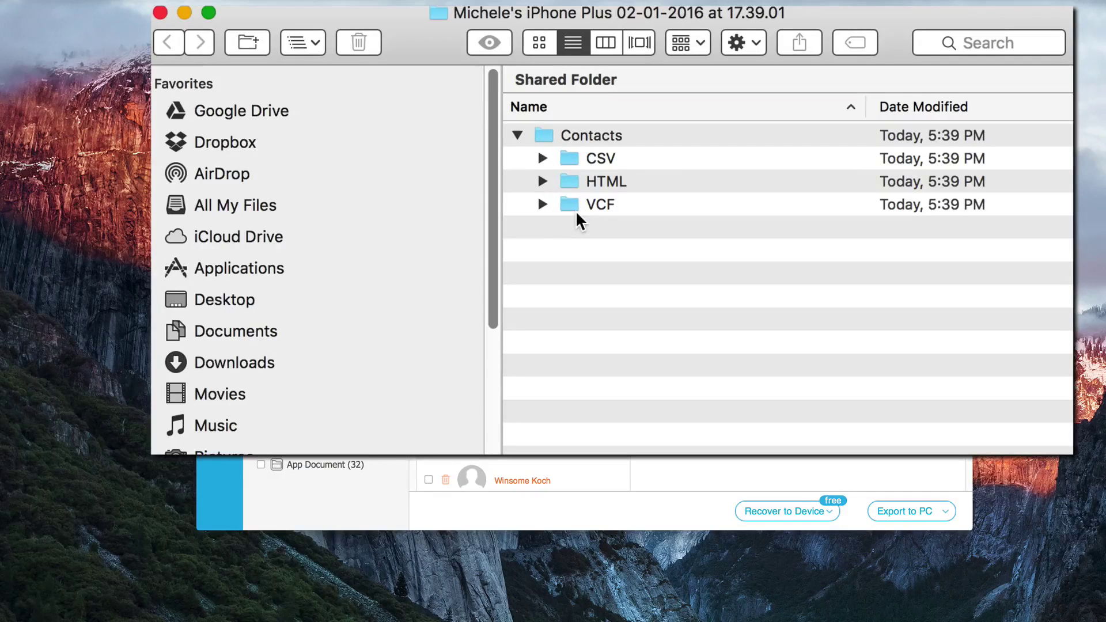
click(543, 182)
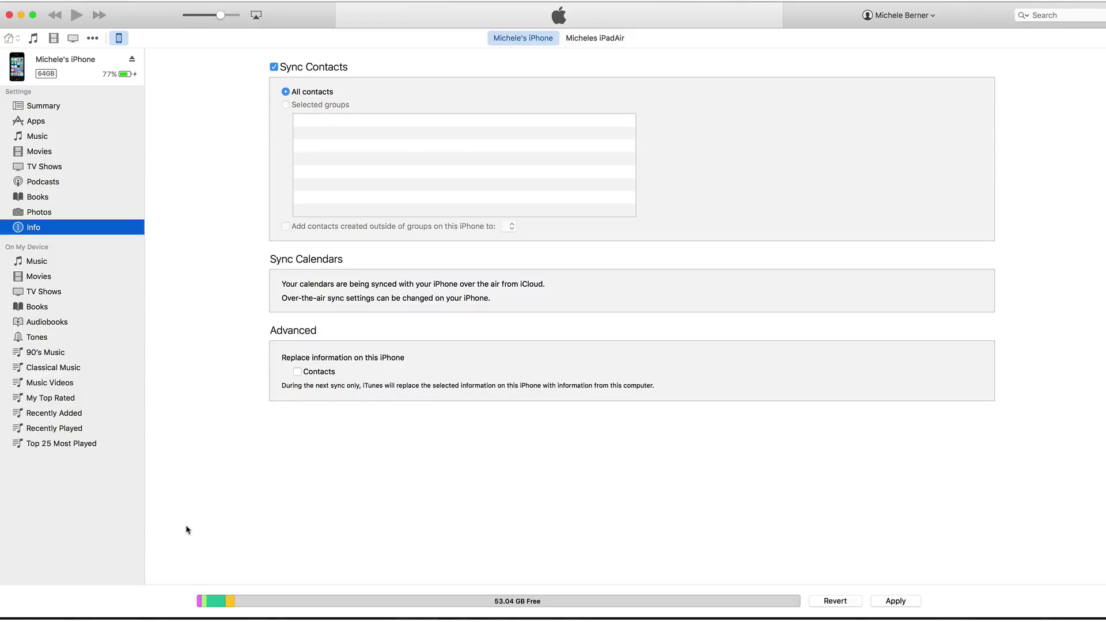
- Tick Contacts under 'Replace information on this iPhone' in iTunes Advanced settings
click(298, 371)
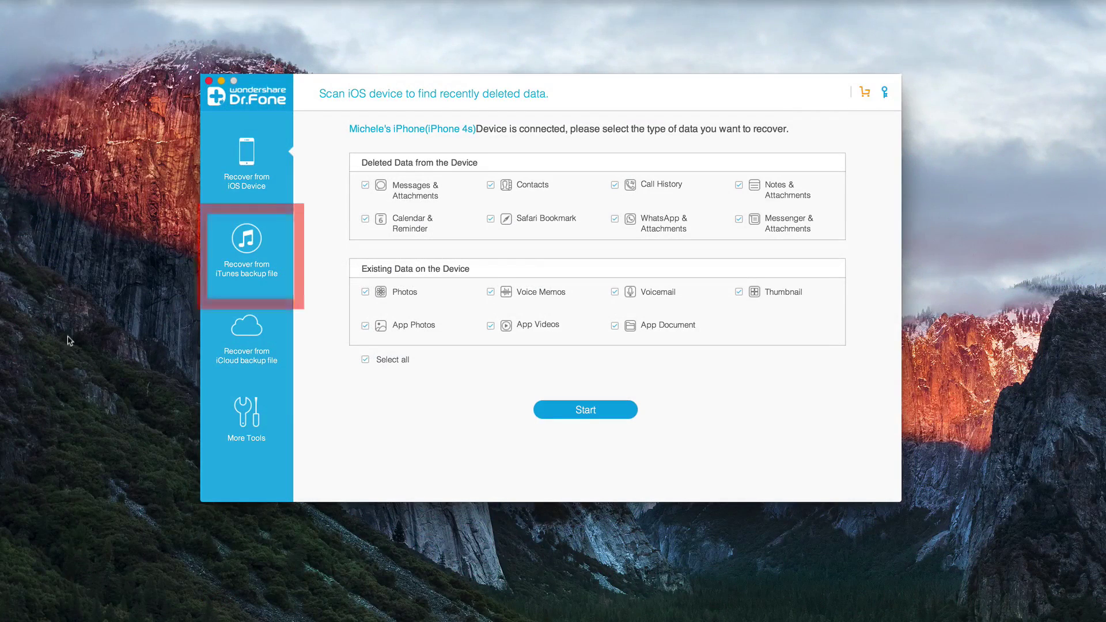
- Scan the iPhone's iTunes backup and tick contacts among its 136 for export
click(244, 249)
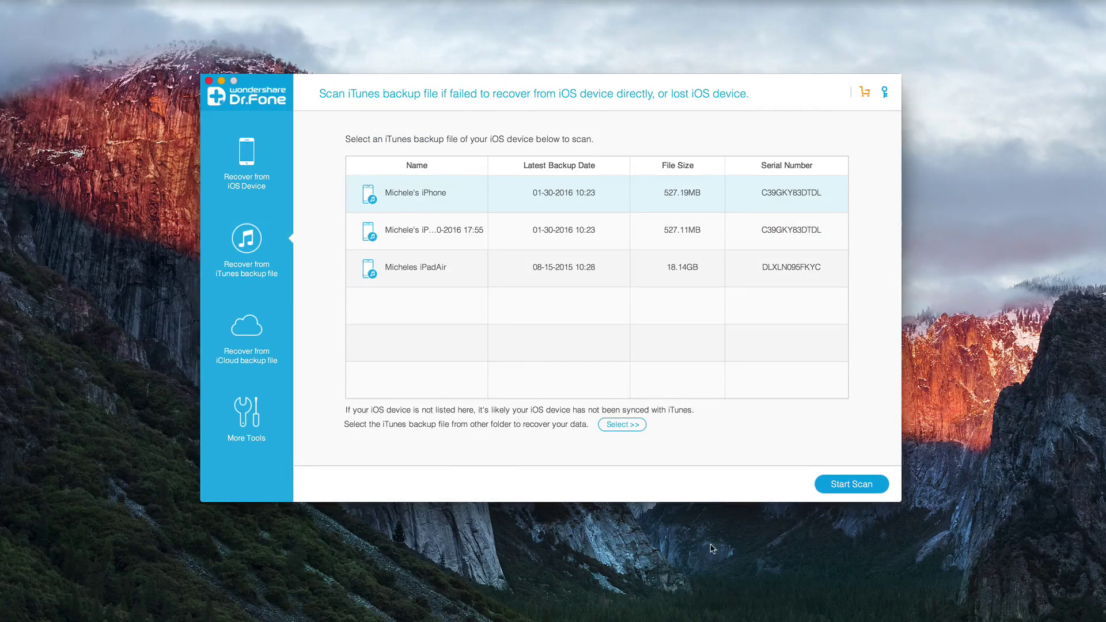
click(837, 492)
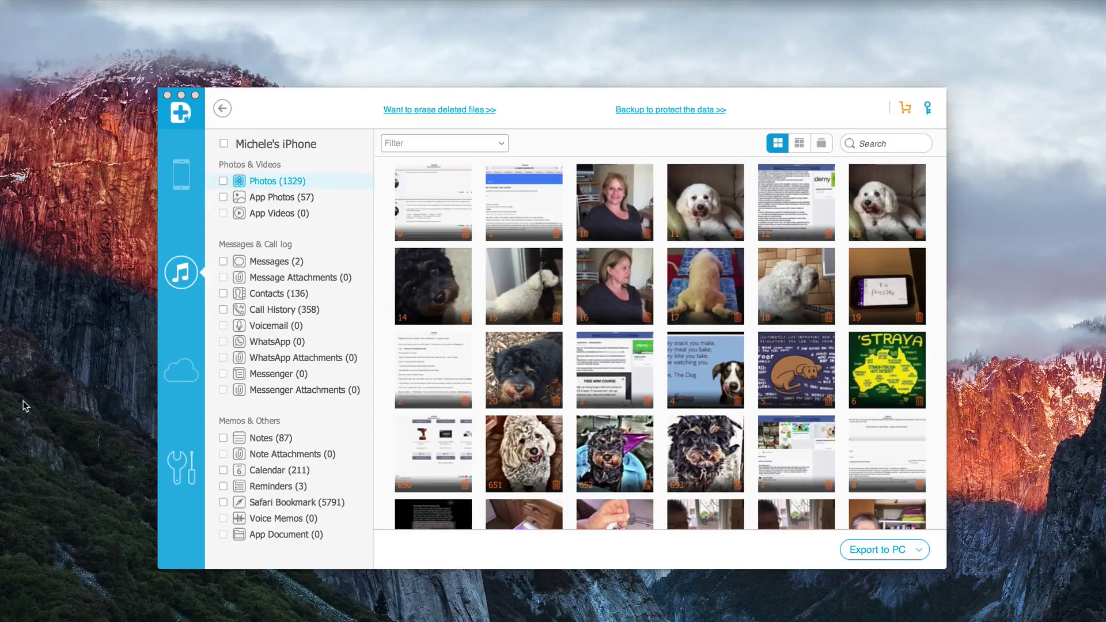
click(279, 293)
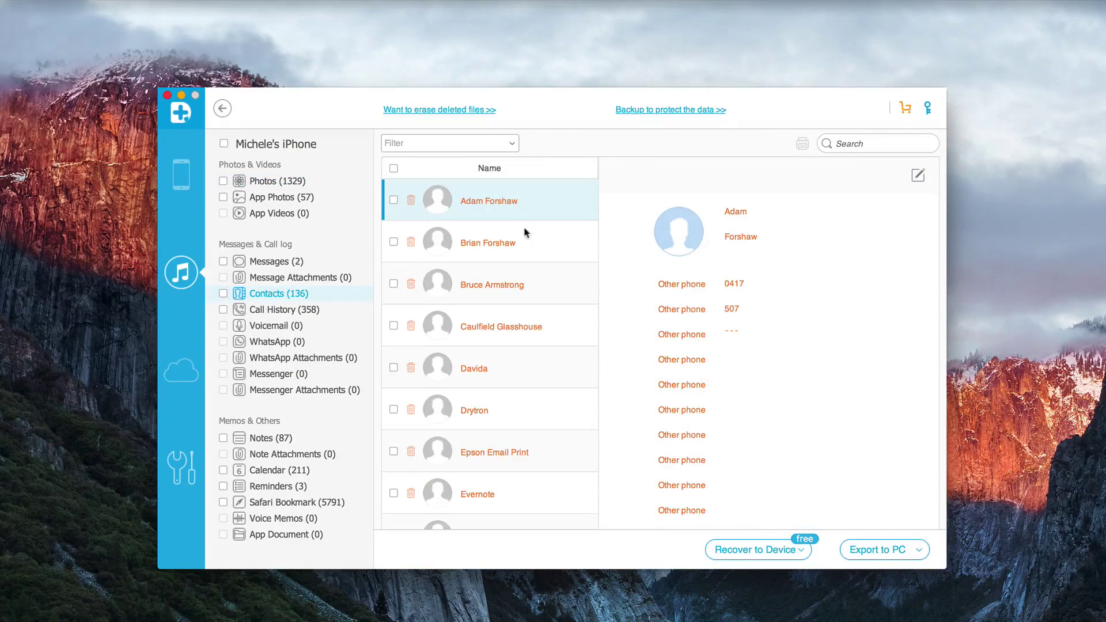
scroll(525, 242, down, 5)
scroll(524, 267, down, 2)
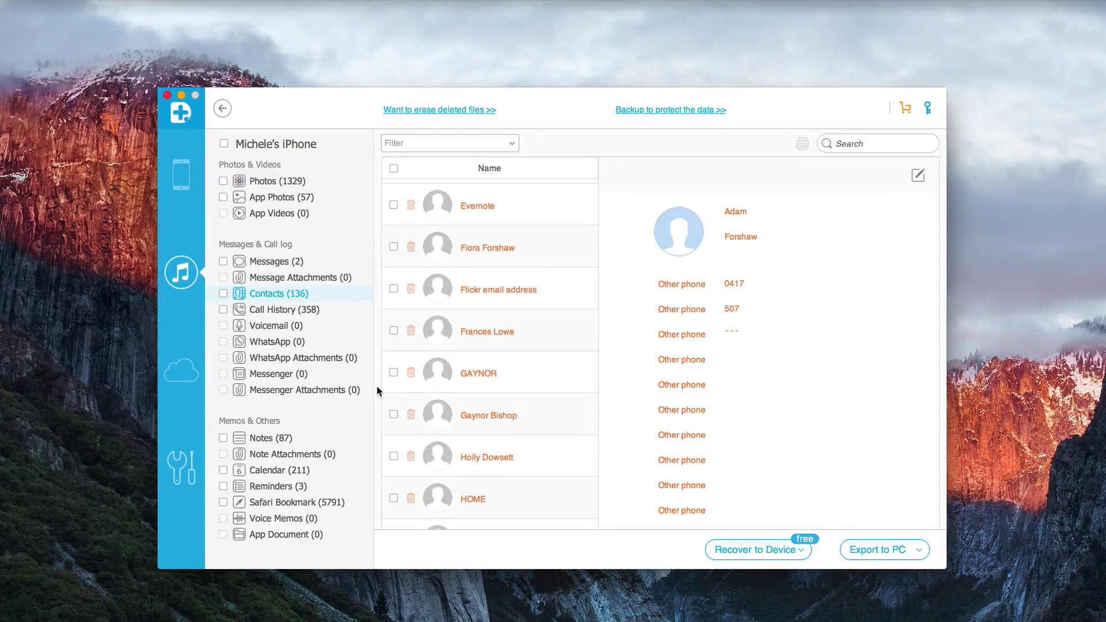
click(393, 415)
- Export the ticked backup contacts to the Desktop and expand the exported Contacts folder
click(876, 547)
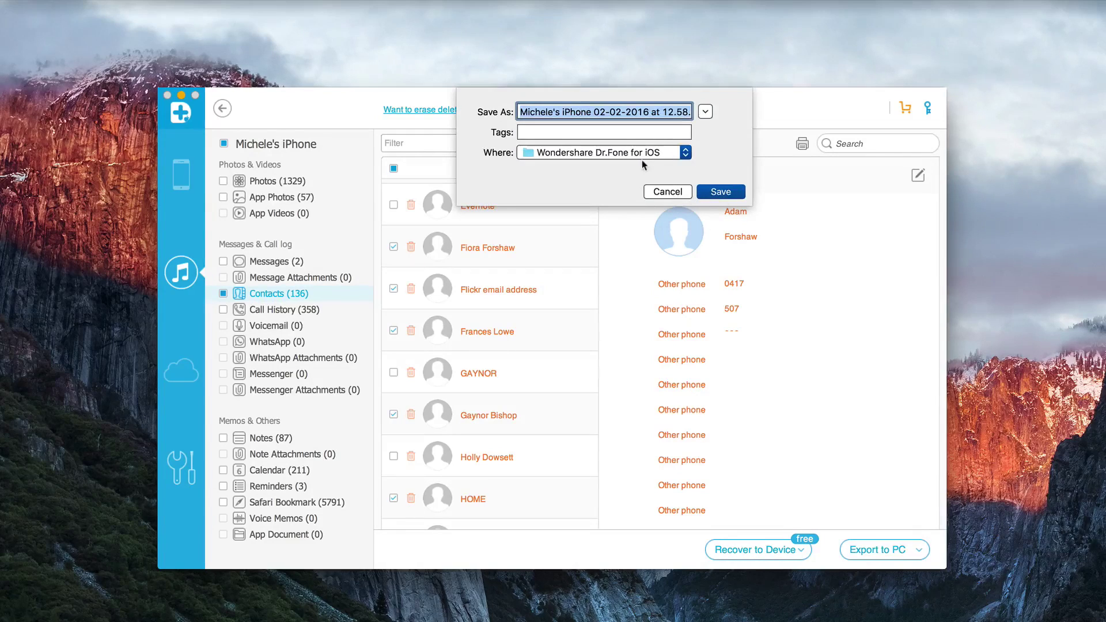
click(685, 153)
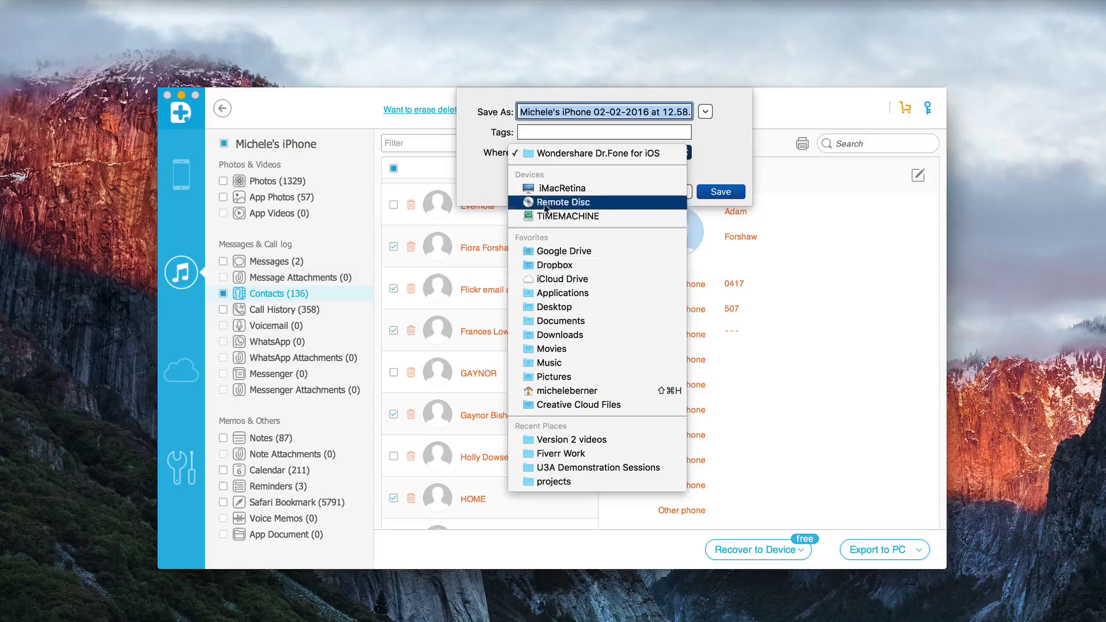
click(539, 307)
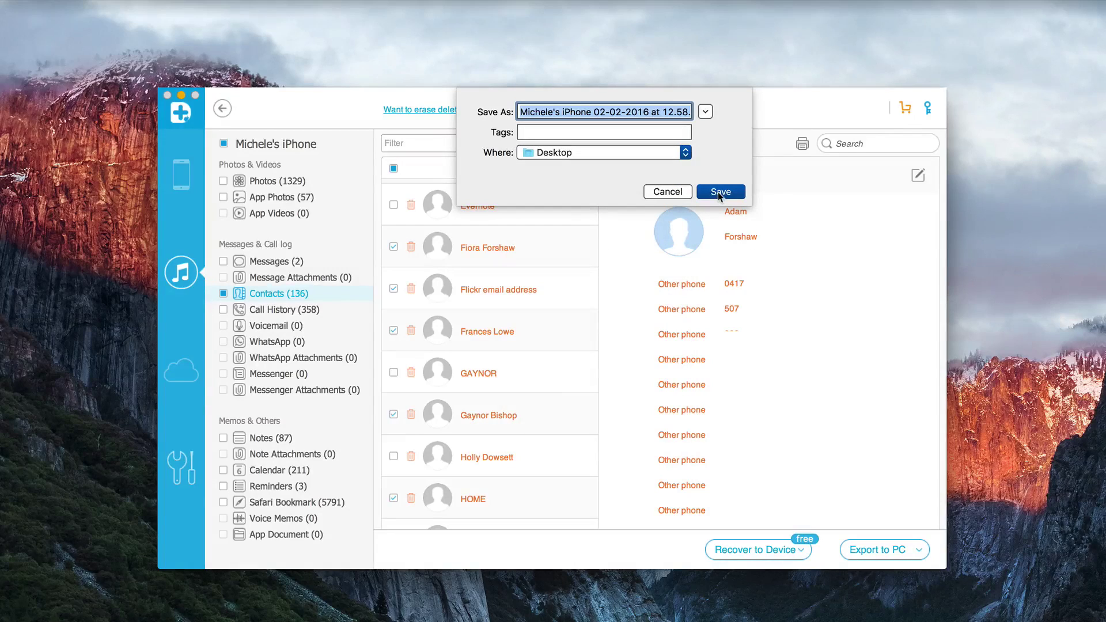
click(719, 193)
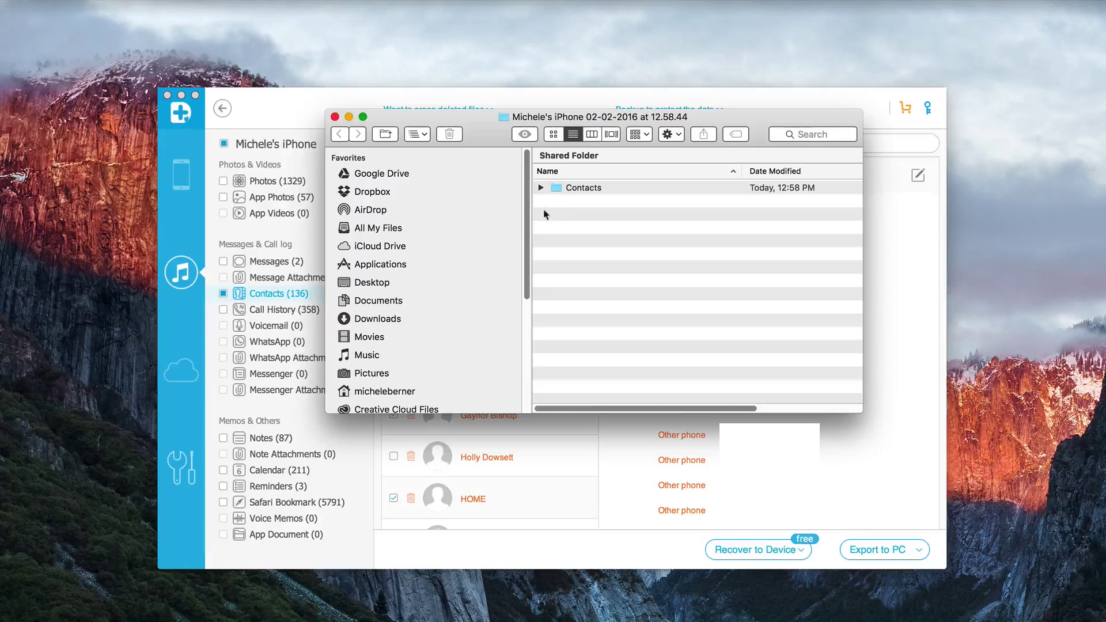
click(540, 189)
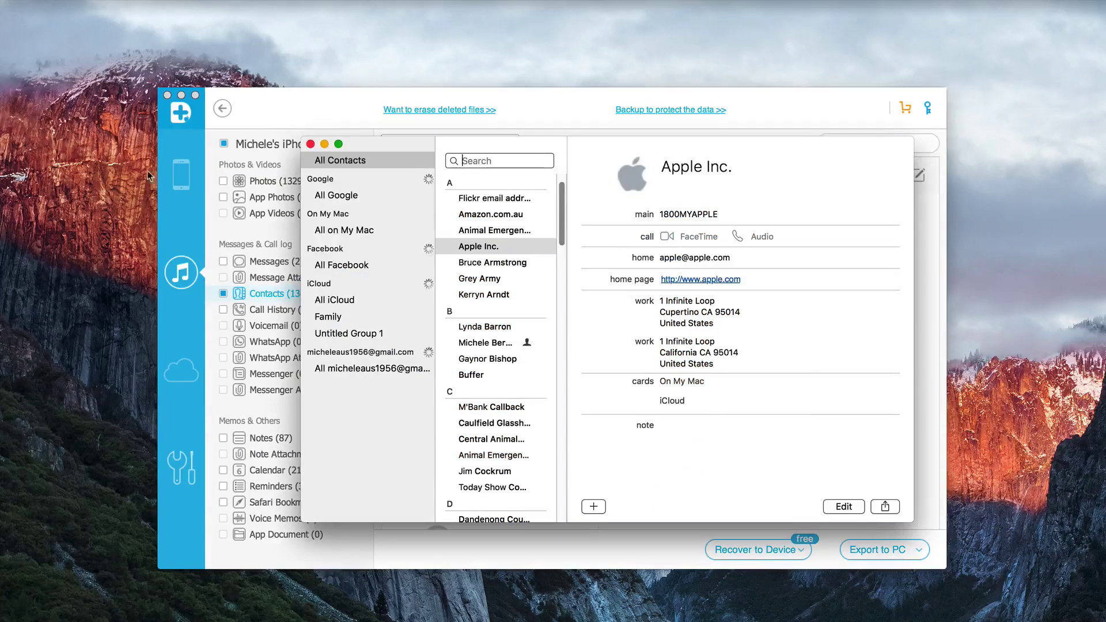
- Start a Contacts import and browse into the exported Contacts folder's VCF subfolder
click(32, 1)
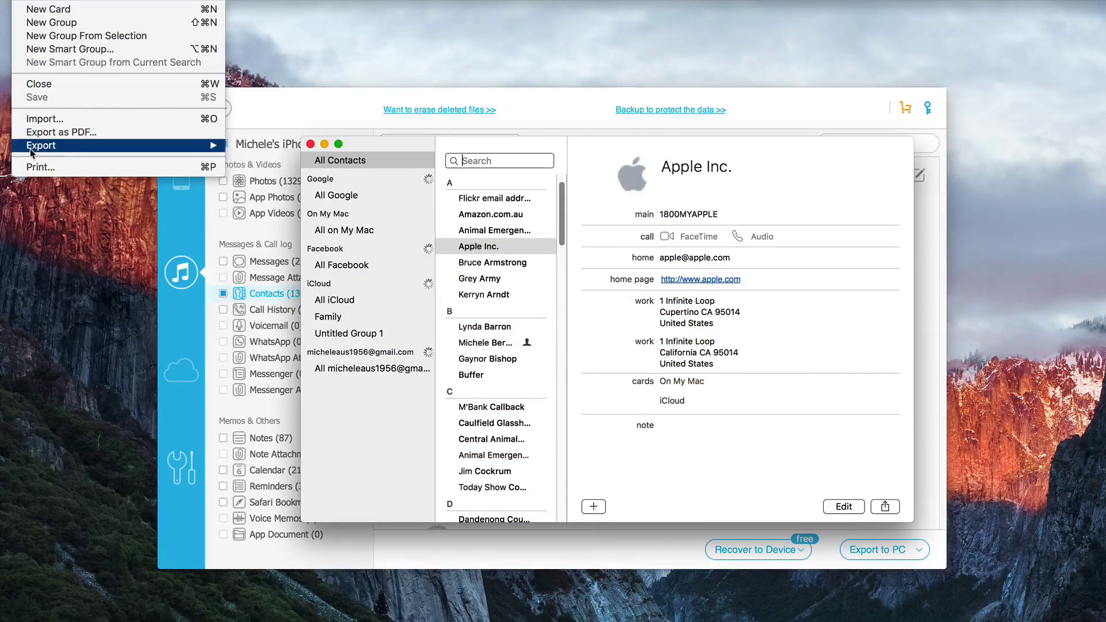
click(33, 120)
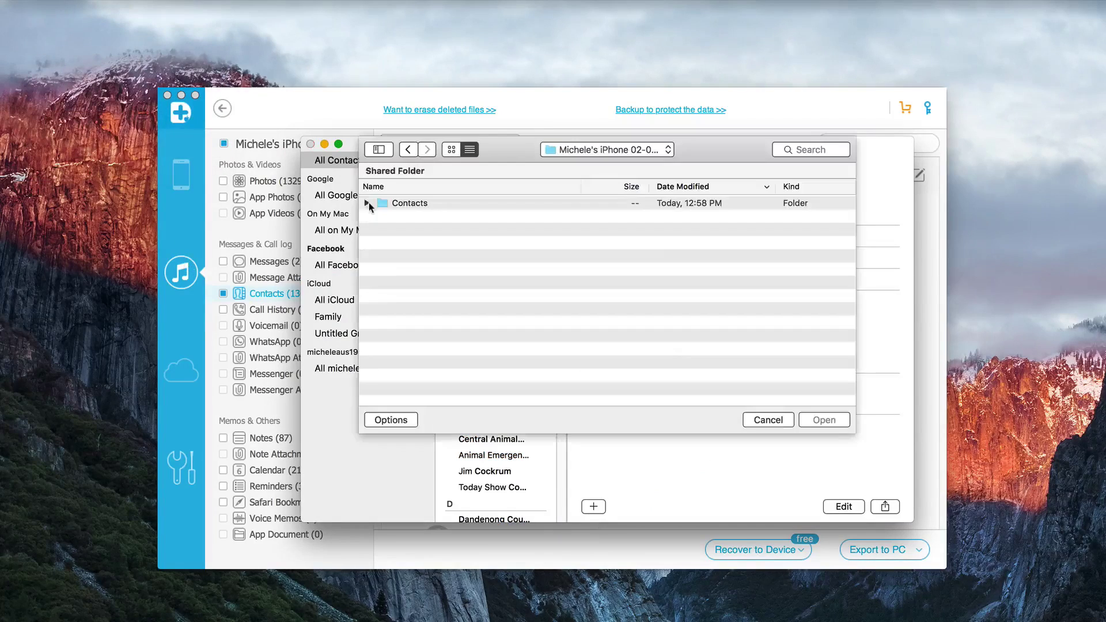
click(368, 204)
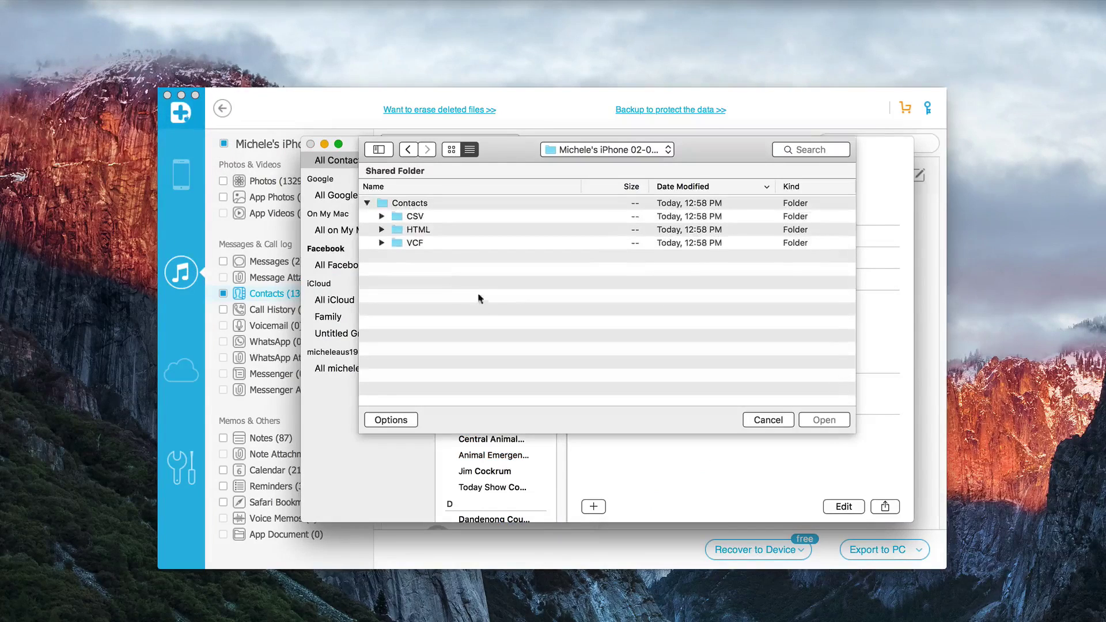
click(382, 243)
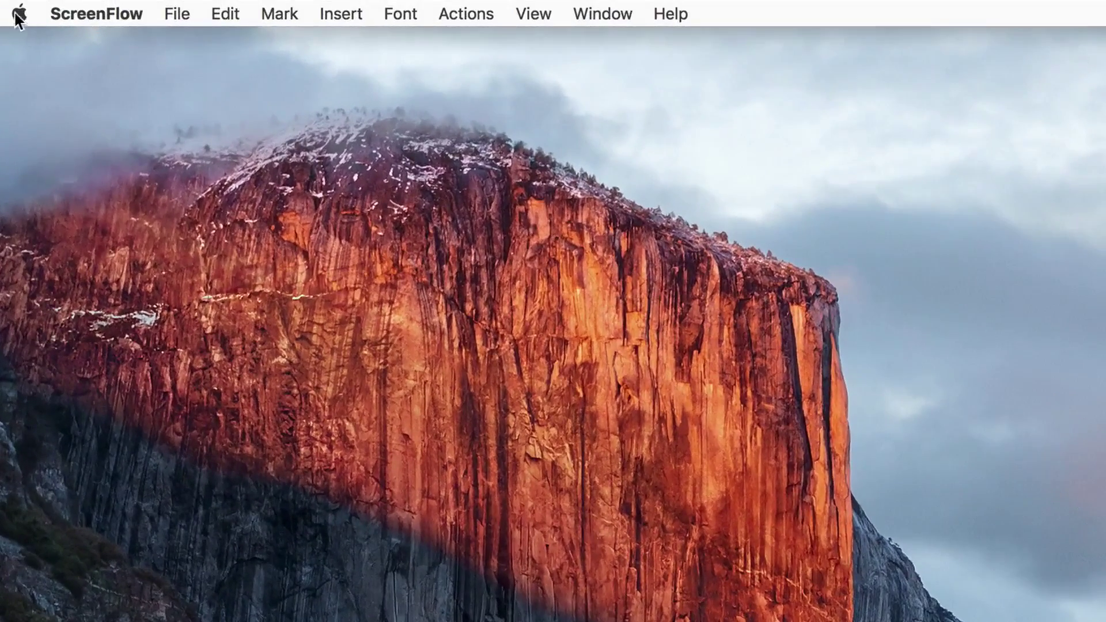
- Open the iCloud pane from the Apple menu's System Preferences
click(17, 7)
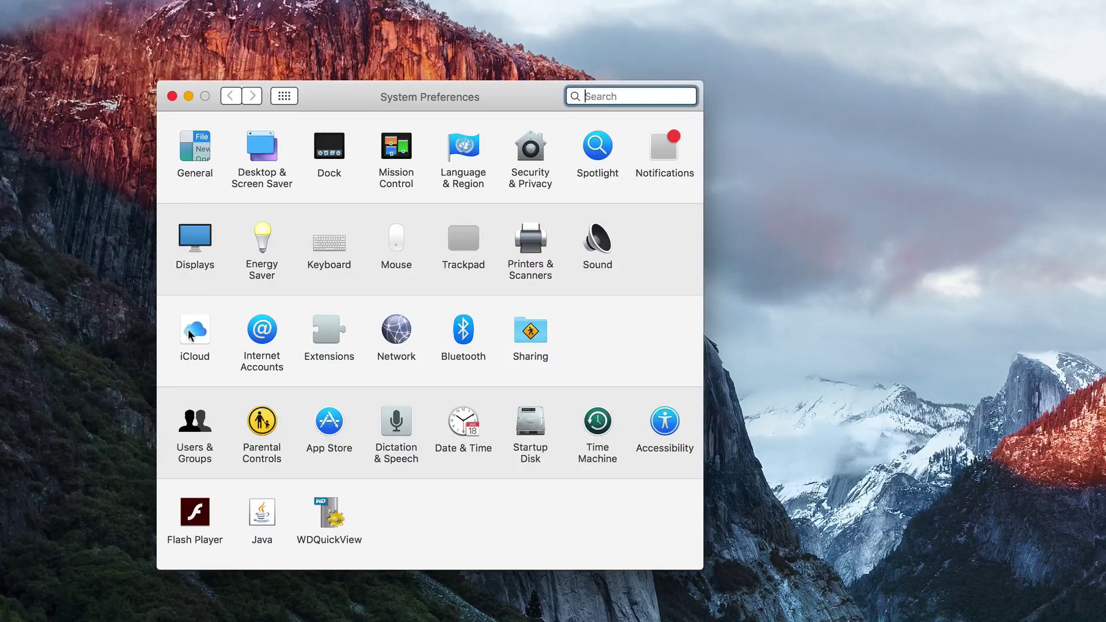
click(189, 334)
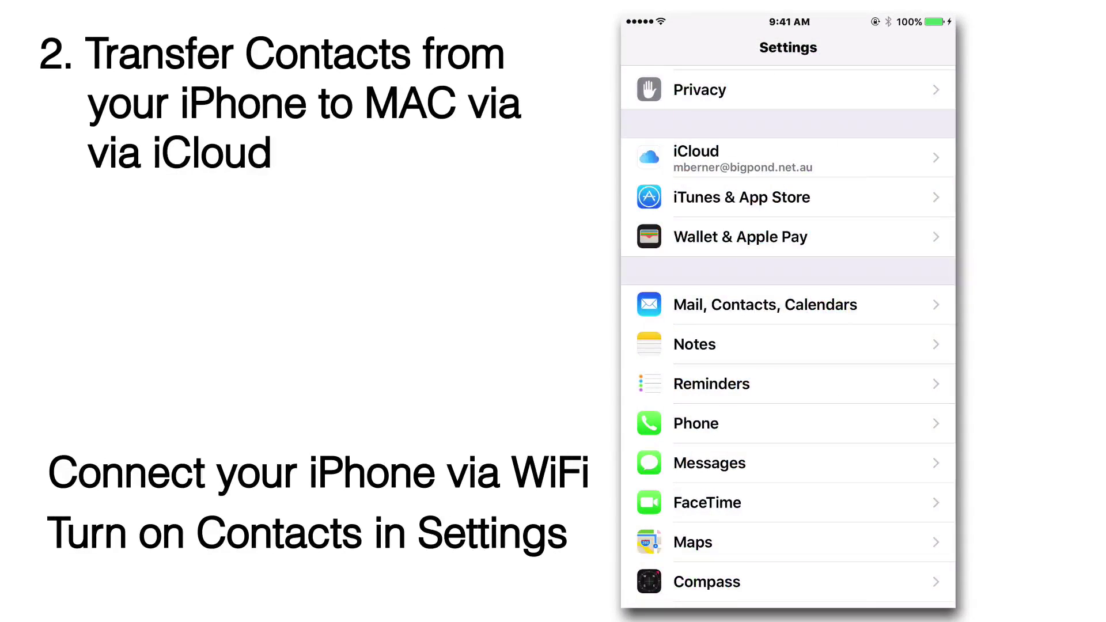
- Go to the iPhone's iCloud settings page, where Contacts sync is off
click(695, 157)
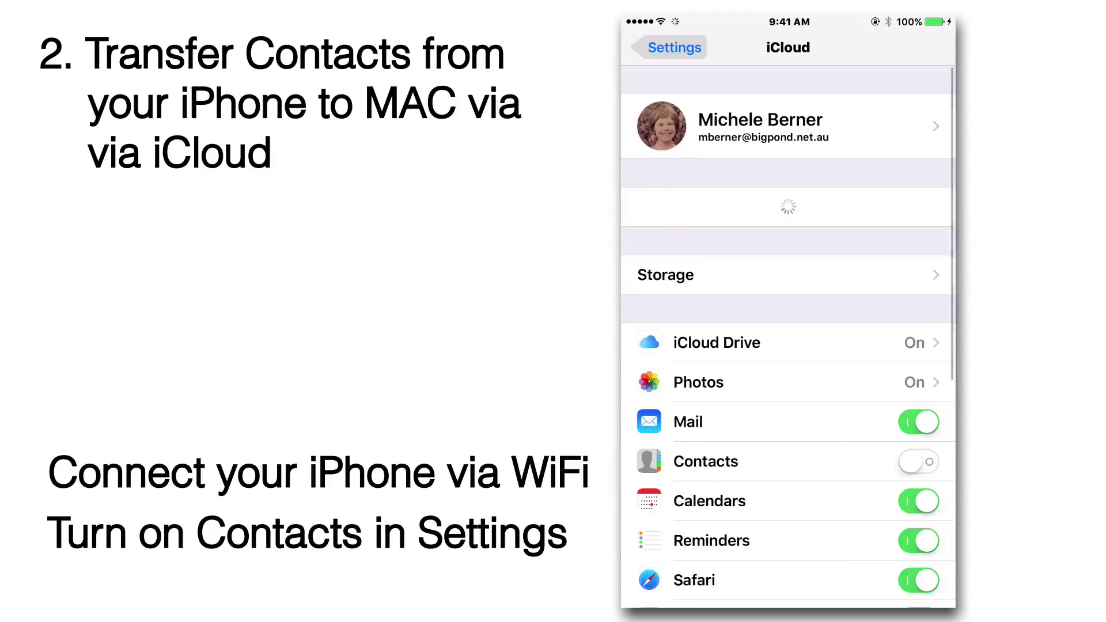